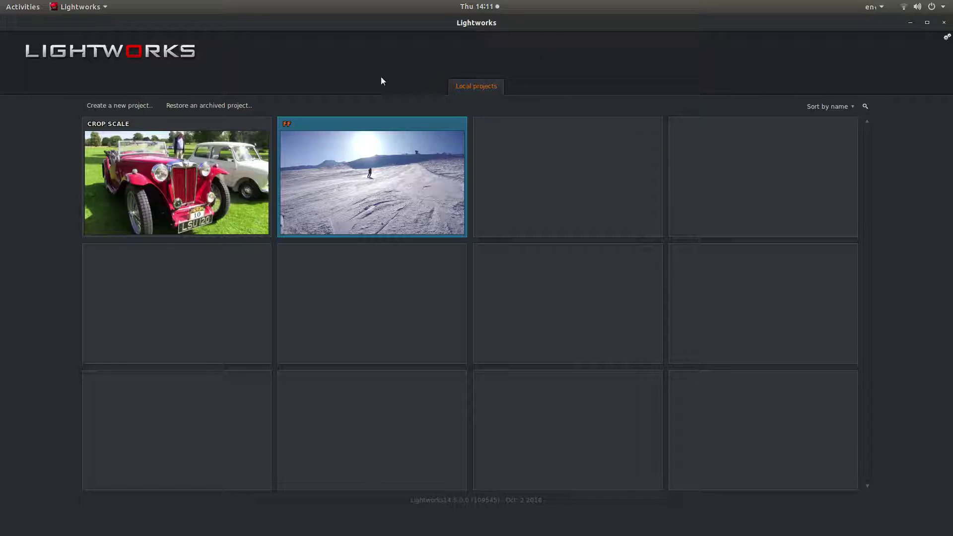
- Search Key Assignments for 'save current' to locate the Save current frame command
mouse_move(342, 148)
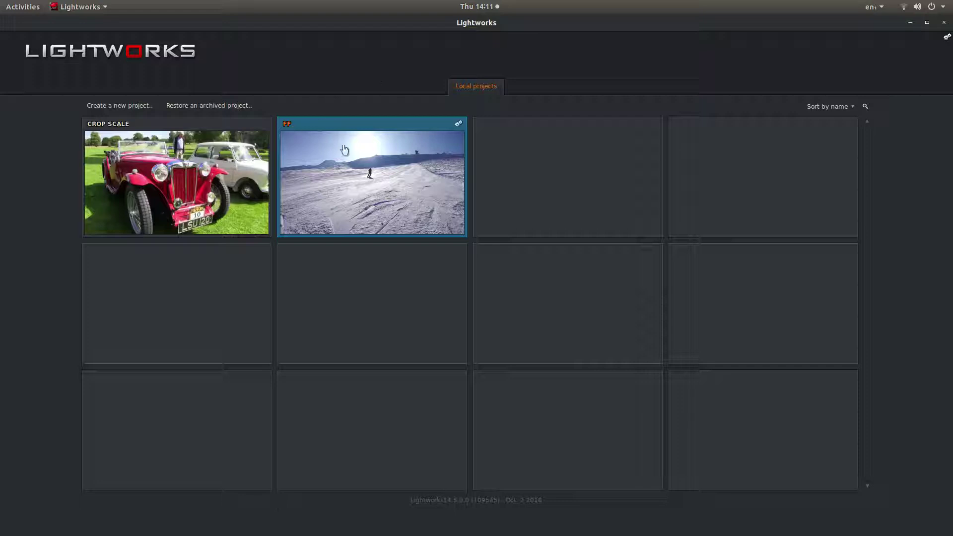
left_click(946, 40)
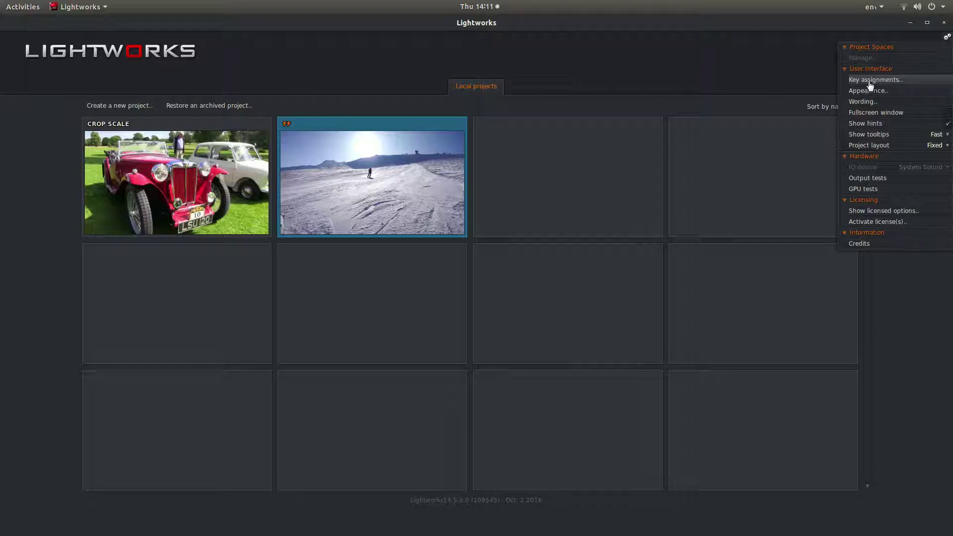
left_click(893, 83)
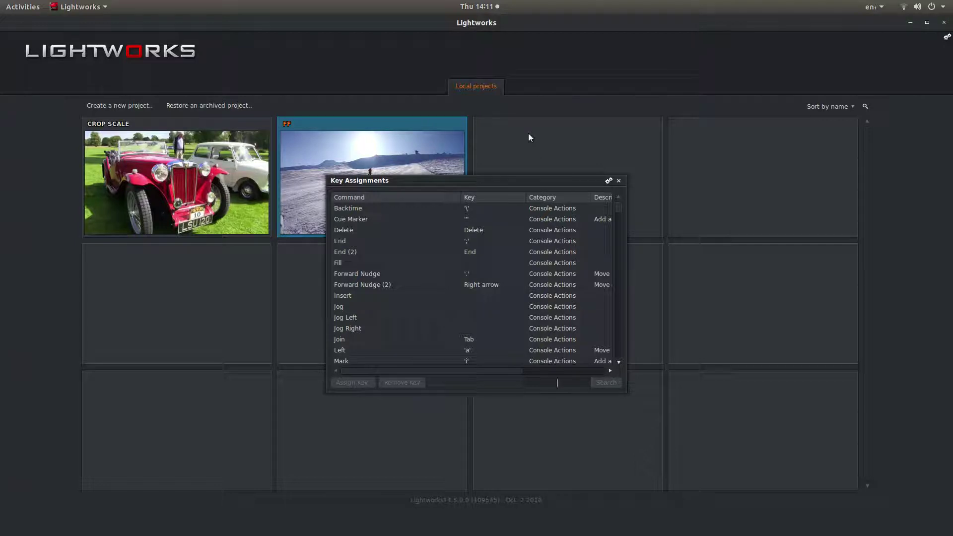
type("save current")
left_click(604, 385)
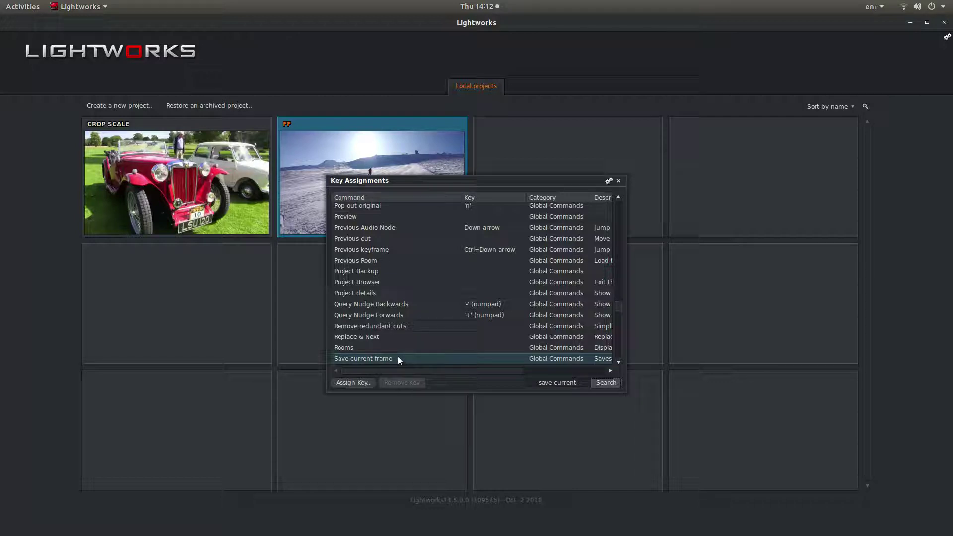
- Assign Ctrl+F as the shortcut for Save current frame
left_click(361, 383)
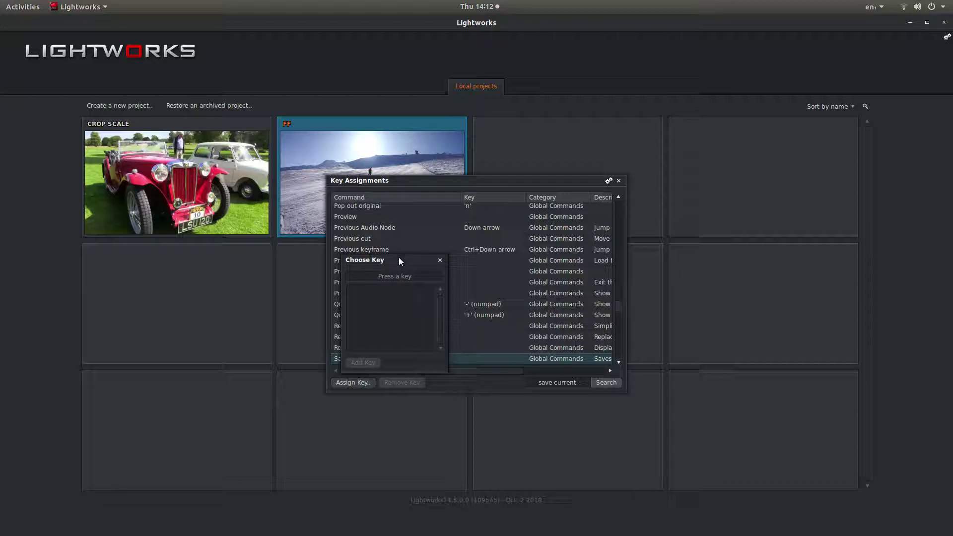
key("ctrl+f")
left_click(368, 362)
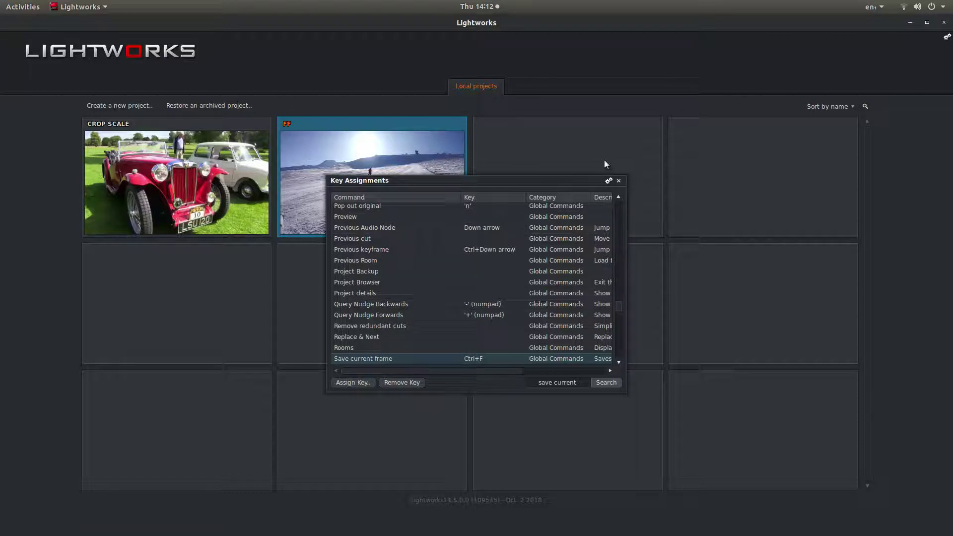
- Close Key Assignments, open the FF project and add a new empty V1 video track
left_click(618, 180)
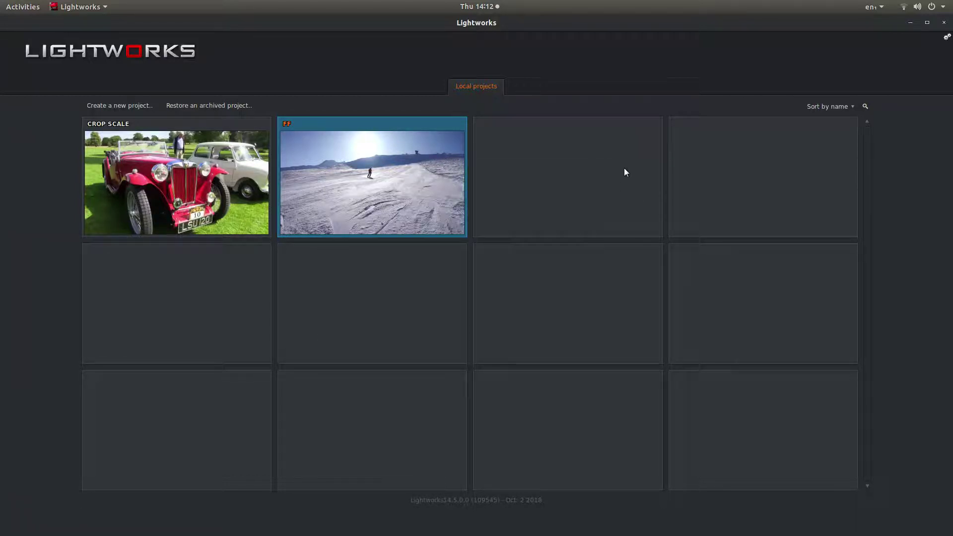
left_click(367, 159)
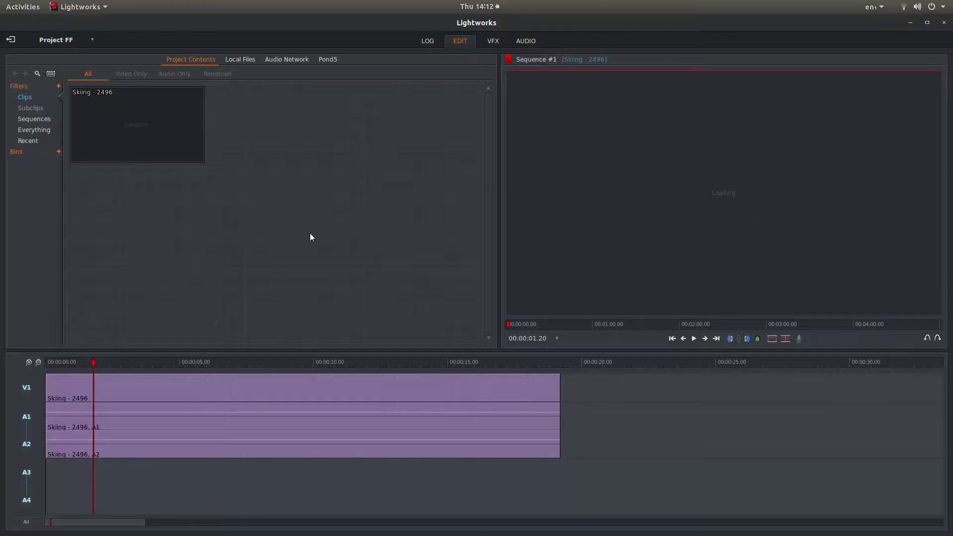
left_click(672, 337)
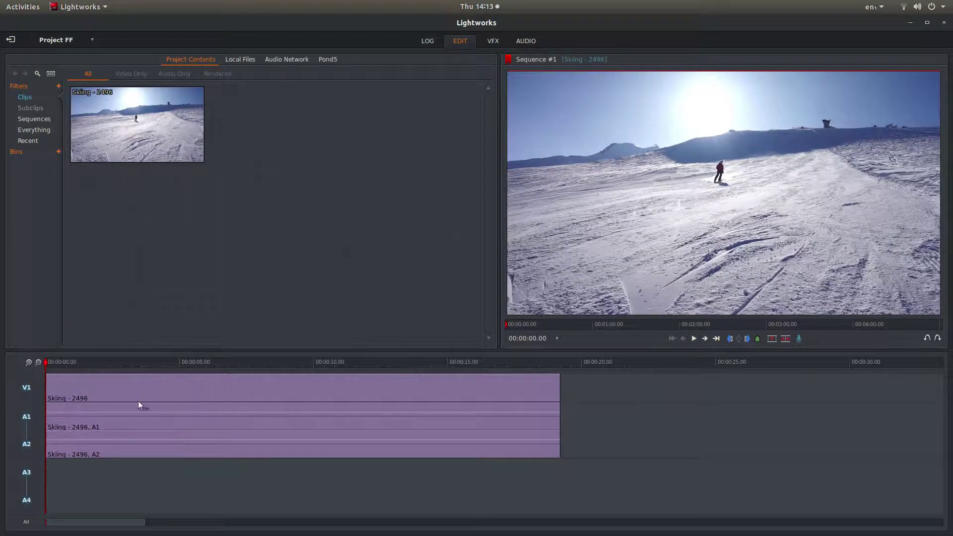
right_click(652, 393)
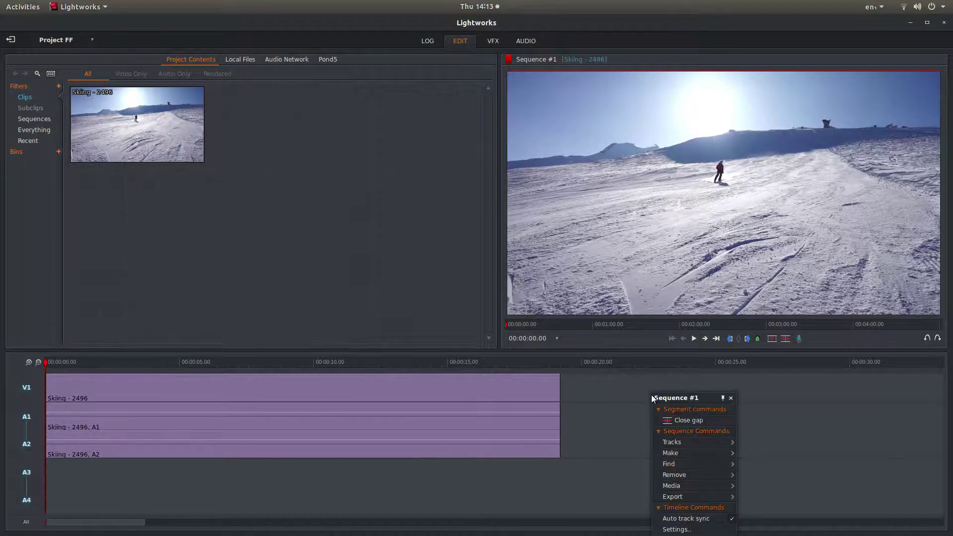
mouse_move(660, 442)
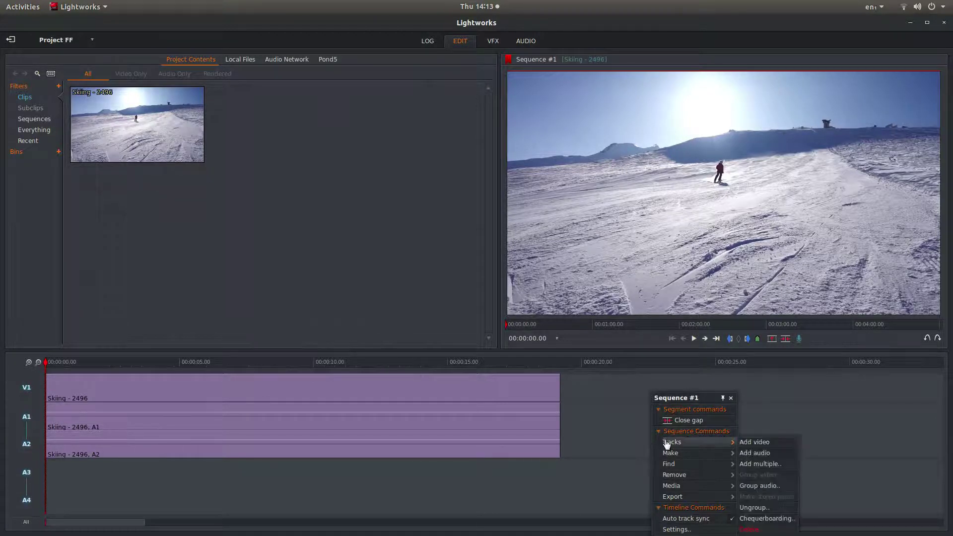
left_click(761, 442)
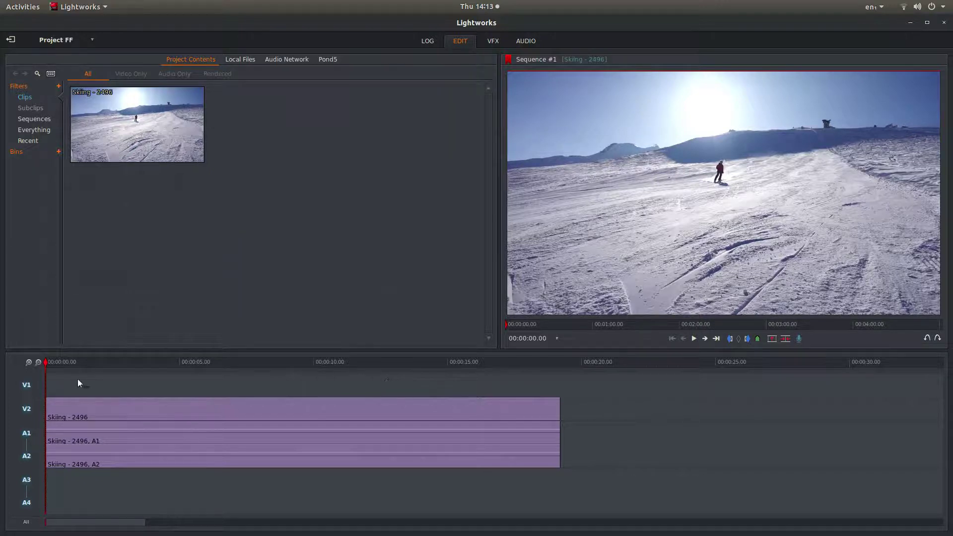
- Move the playhead to about 00:00:14.08 in the skiing clip to capture that frame
left_click(46, 361)
left_click_drag(45, 362, 420, 415)
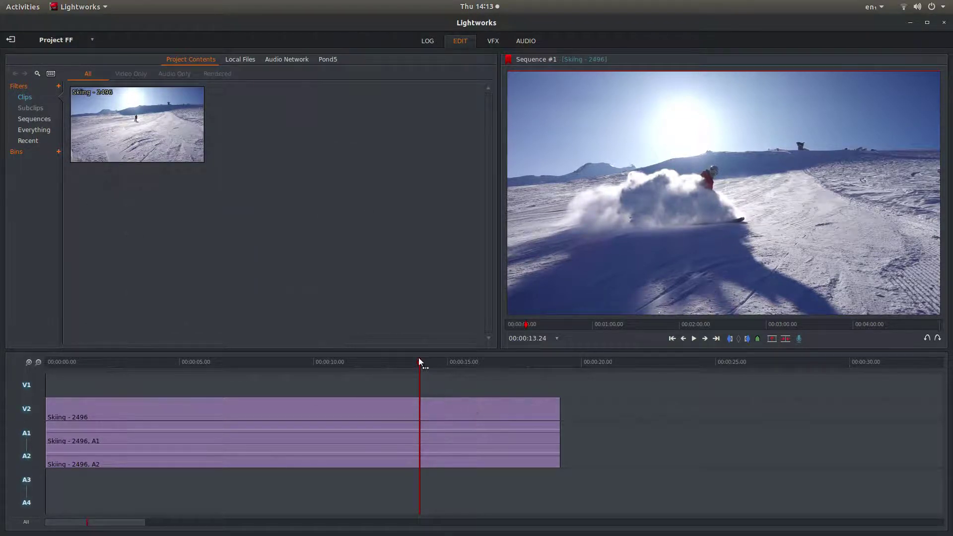
left_click_drag(418, 364, 432, 367)
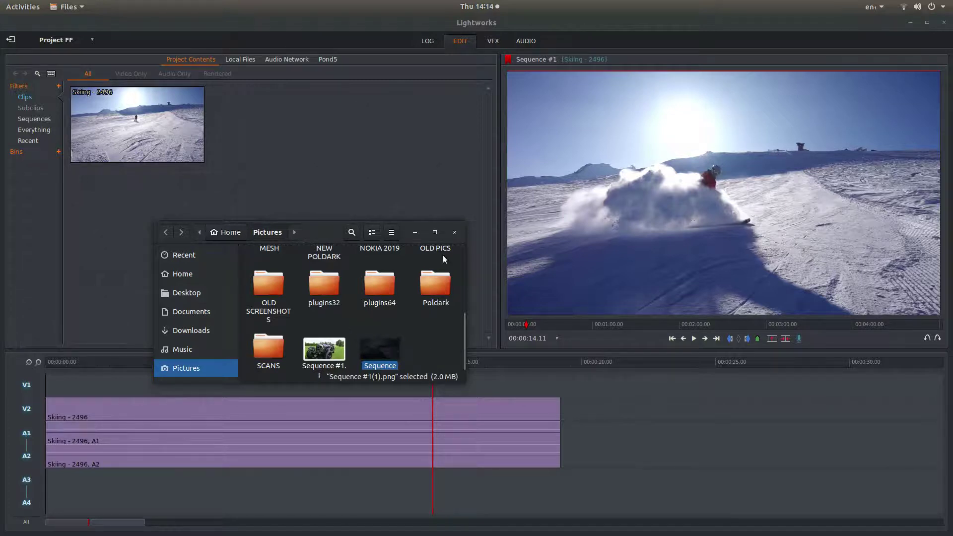
- Import Sequence #1(1).png into the project contents, then close the file browser
left_click(435, 236)
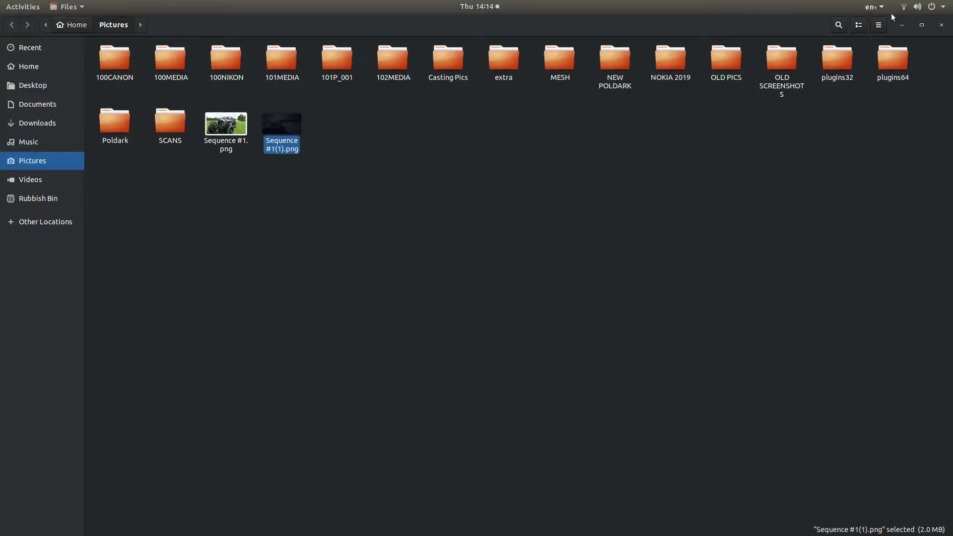
left_click(923, 24)
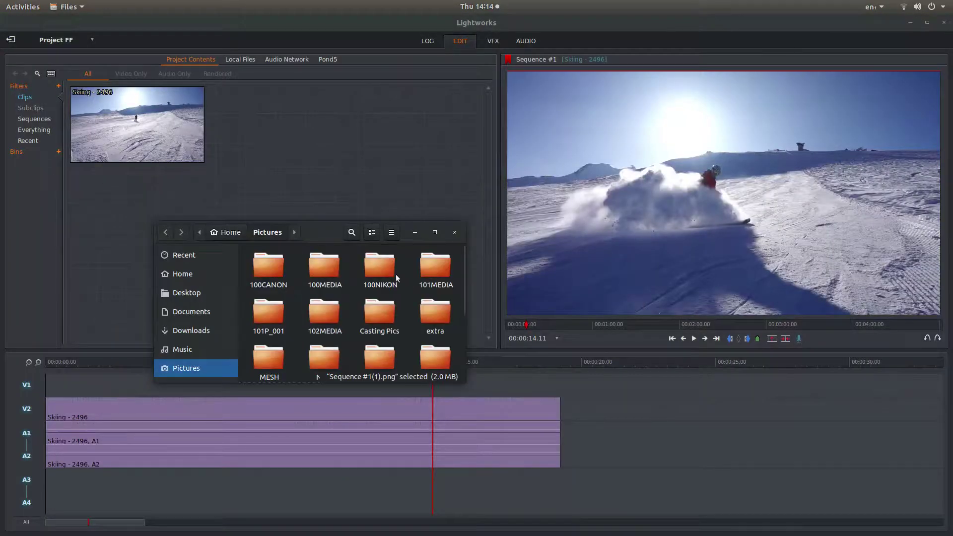
scroll(361, 311, "down", 5)
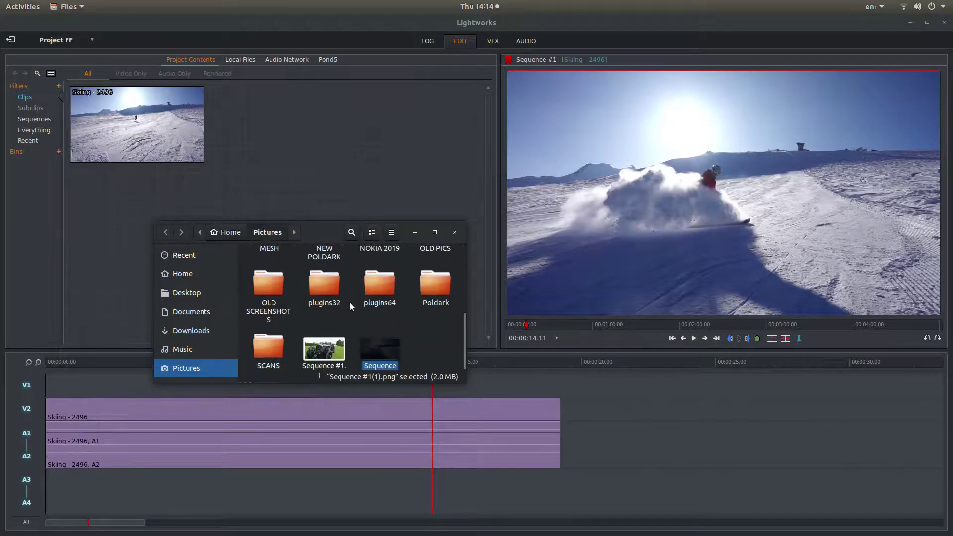
left_click_drag(383, 354, 273, 118)
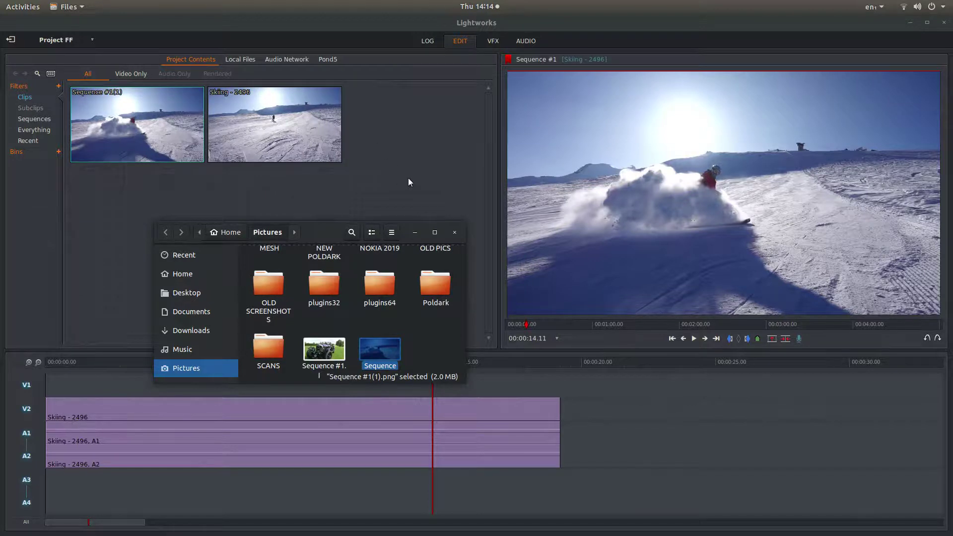
left_click(455, 233)
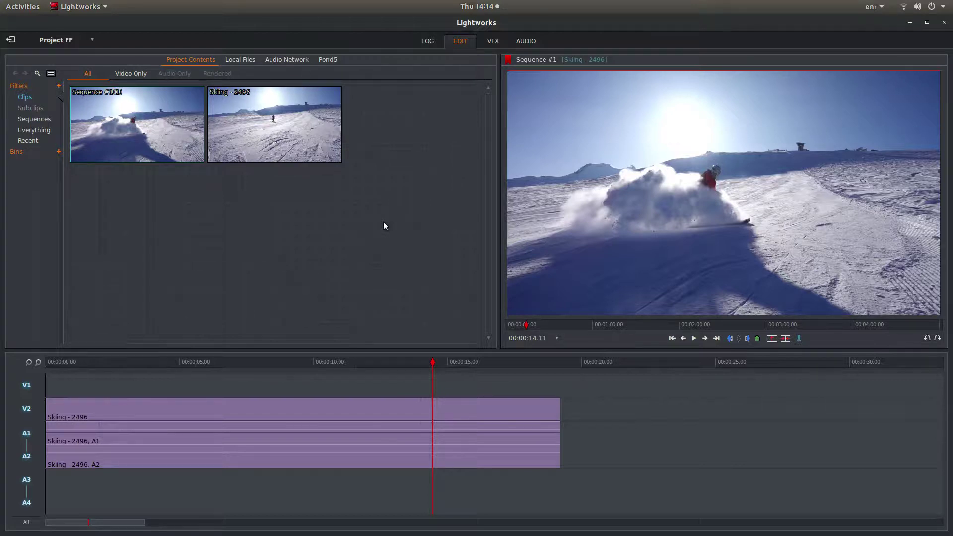
- Cut Skiing - 2496 at 00:00:14.11 and slide the second part to about 00:00:25
key("c")
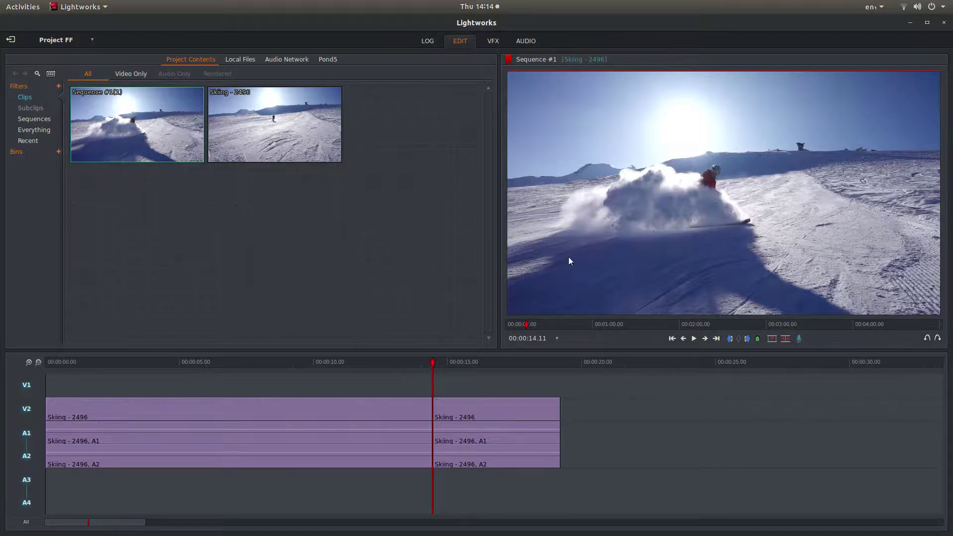
left_click_drag(459, 411, 755, 403)
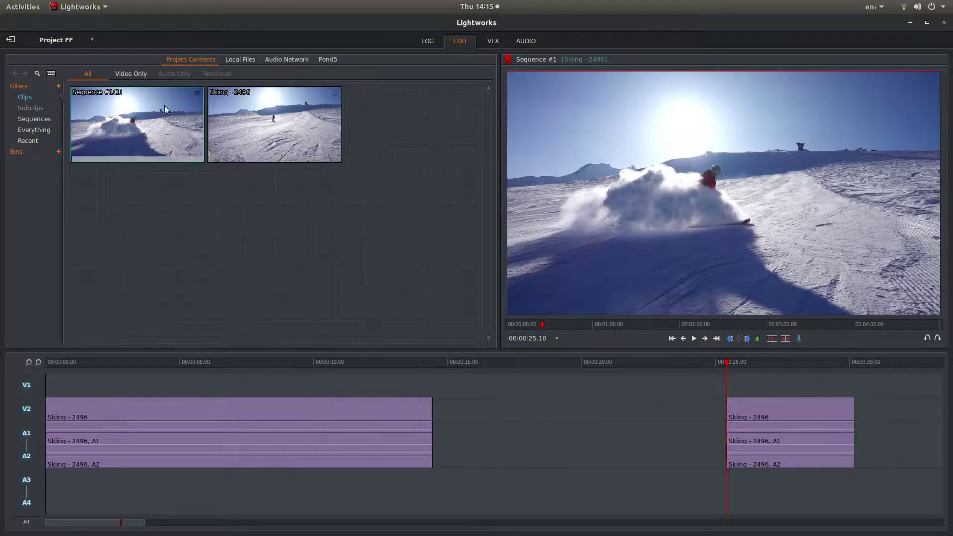
- Open Sequence #1(1) in a viewer and drop it onto V1 at 00:00:14.11
double_click(127, 105)
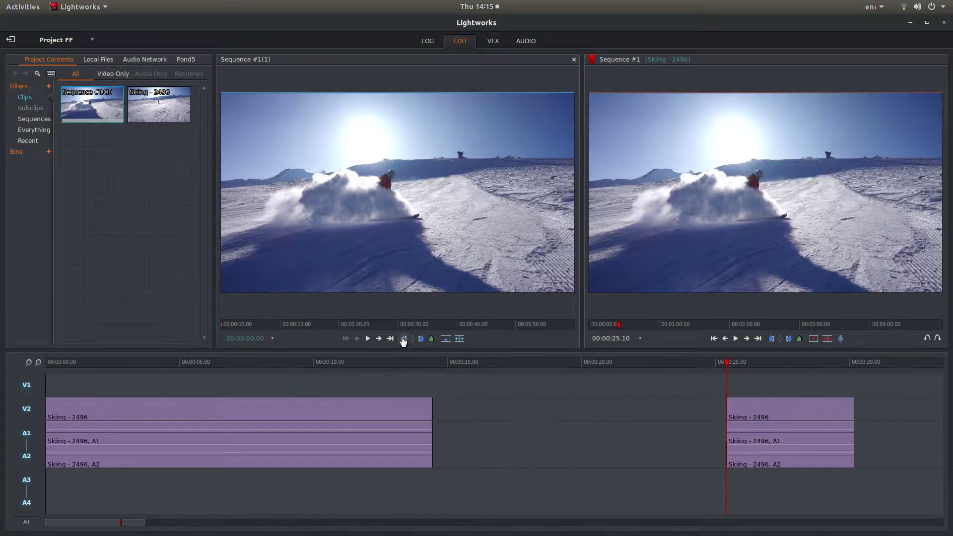
left_click(368, 340)
mouse_move(380, 181)
left_mouse_down()
mouse_move(576, 198)
mouse_move(541, 390)
mouse_move(451, 389)
left_mouse_up()
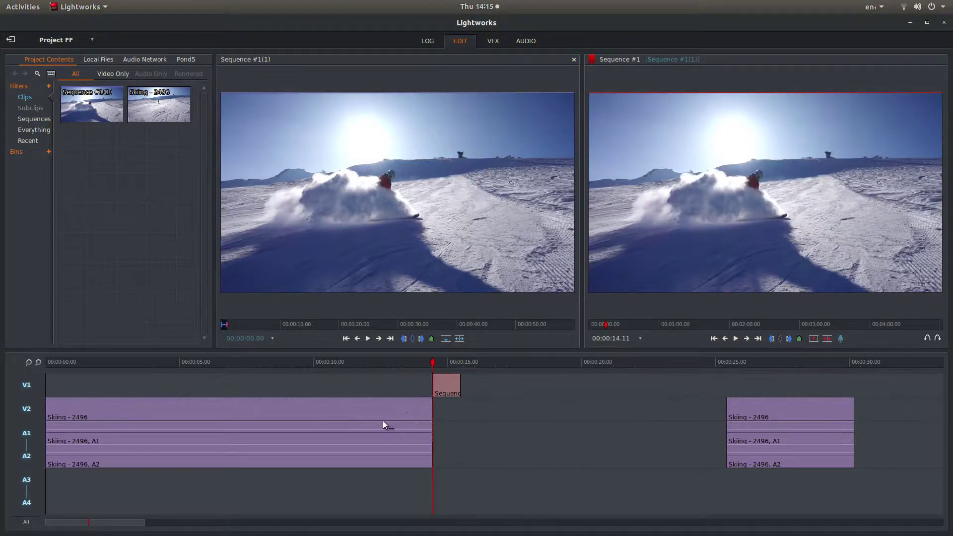
- Play the sequence from just before the split to preview the freeze frame
left_click(420, 366)
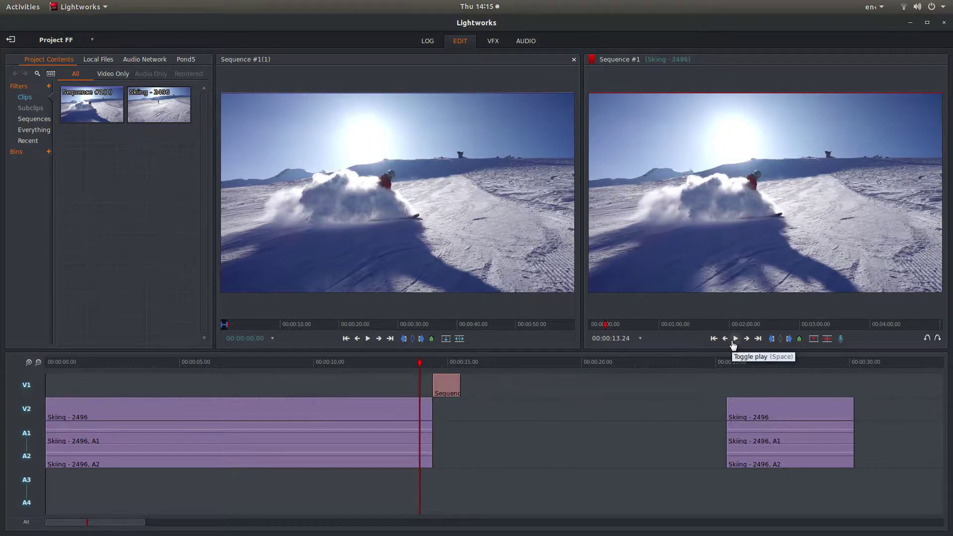
left_click(735, 339)
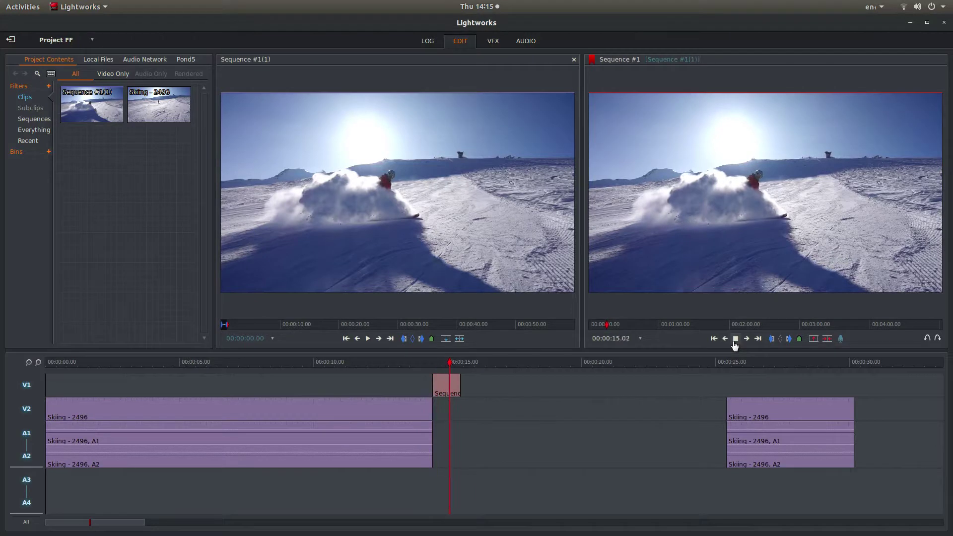
left_click(735, 339)
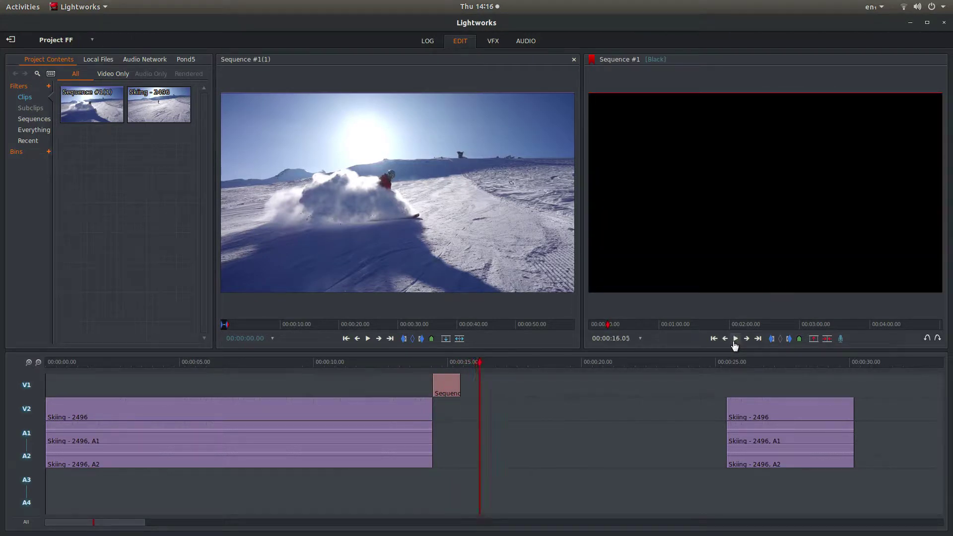
- Extend the V1 still to end at 00:00:16.00 and replay from 00:00:14.02
left_click(466, 389)
left_click_drag(466, 390, 475, 388)
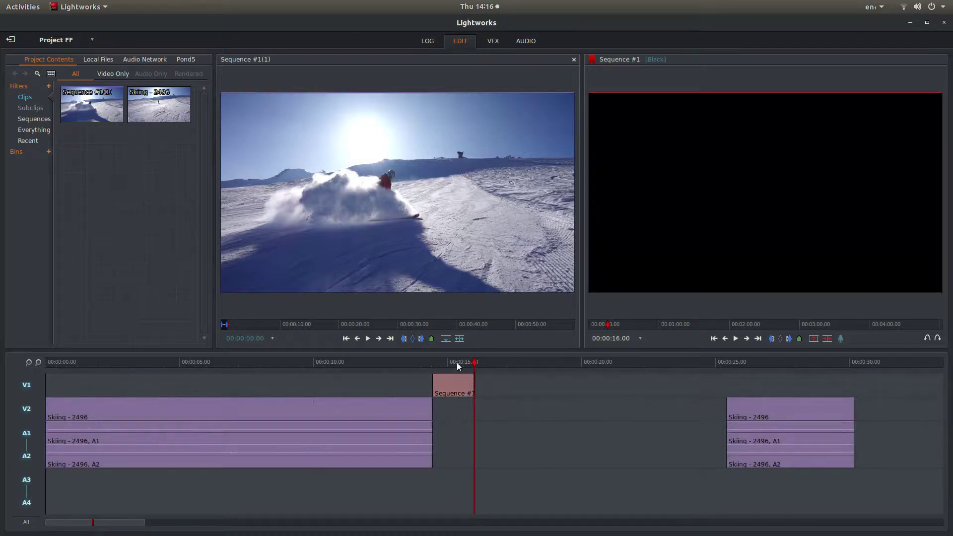
left_click(423, 361)
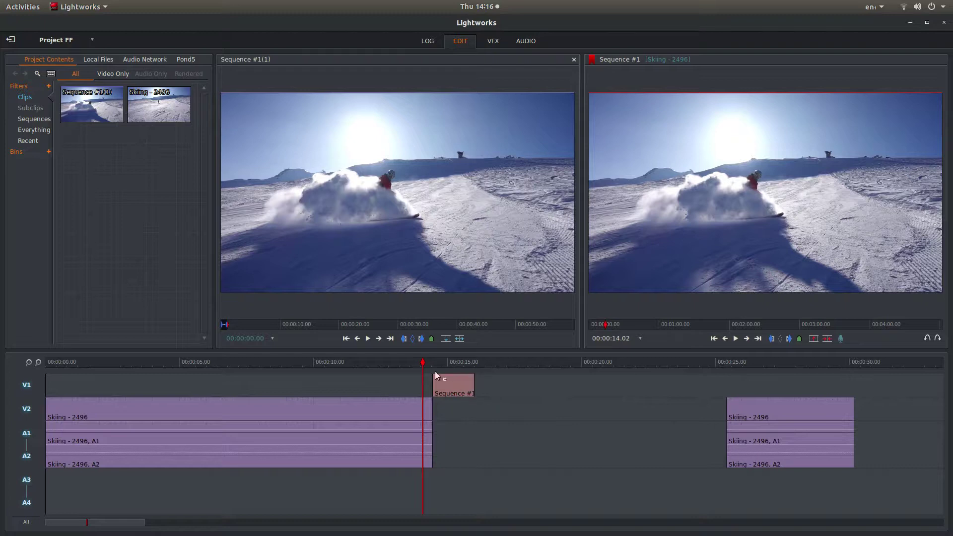
left_click(735, 339)
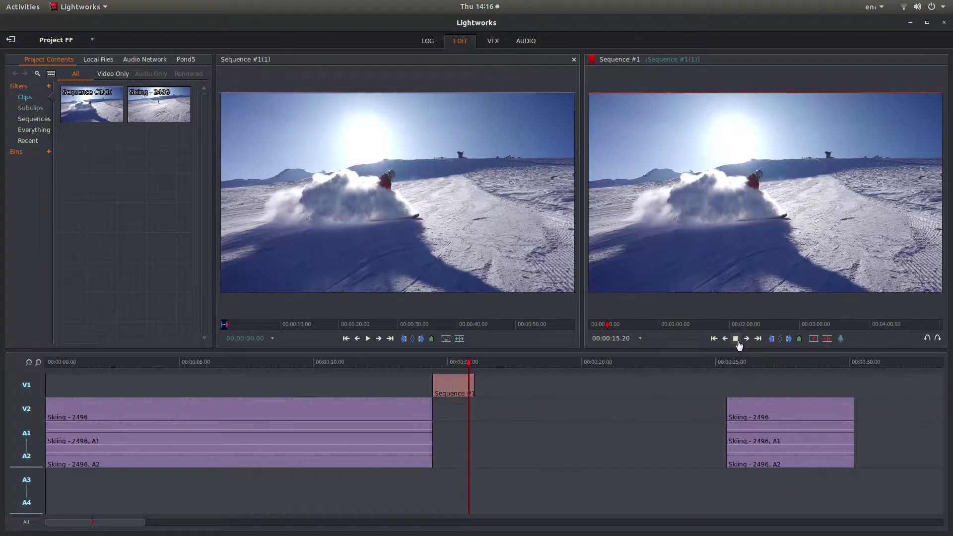
left_click(736, 340)
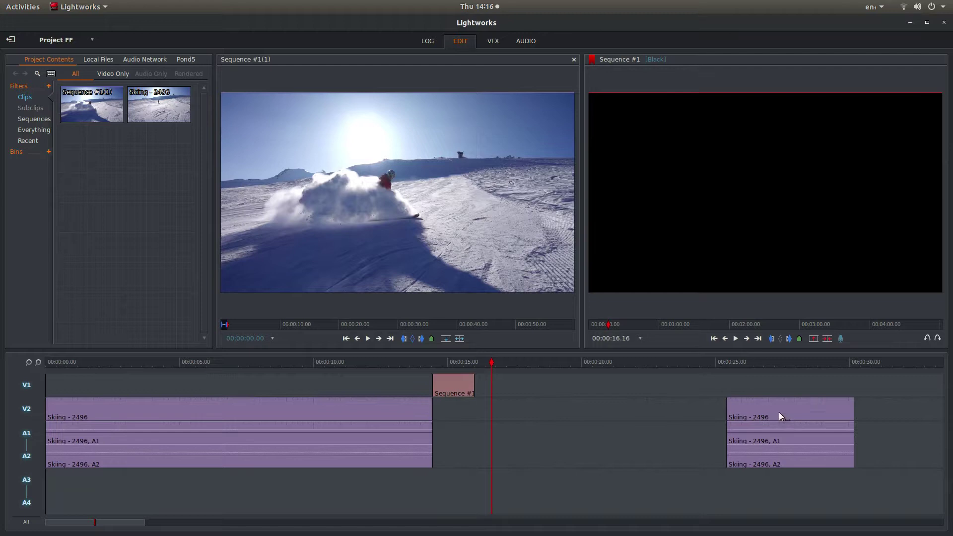
- Butt the second skiing part against the still's end and play through the freeze frame
left_click_drag(778, 410, 537, 400)
left_click(380, 365)
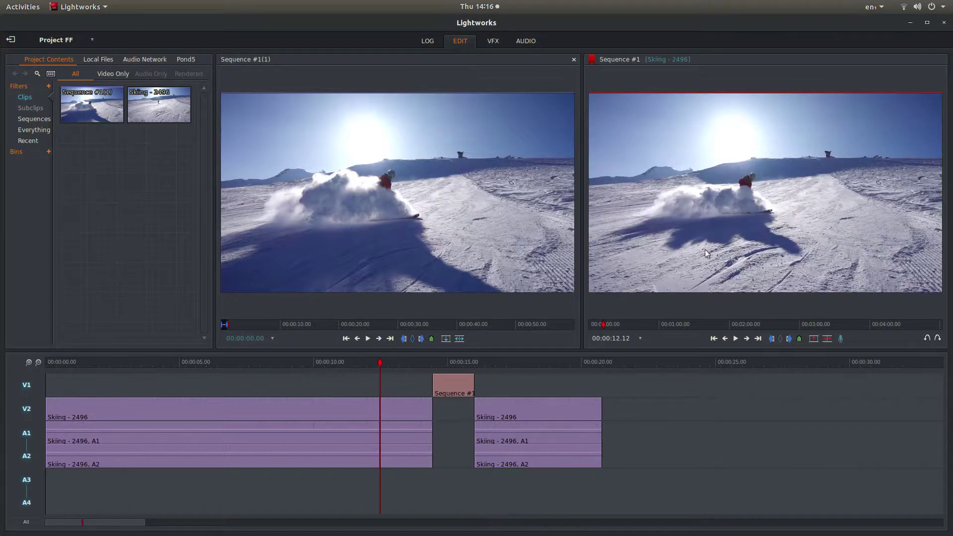
left_click(735, 338)
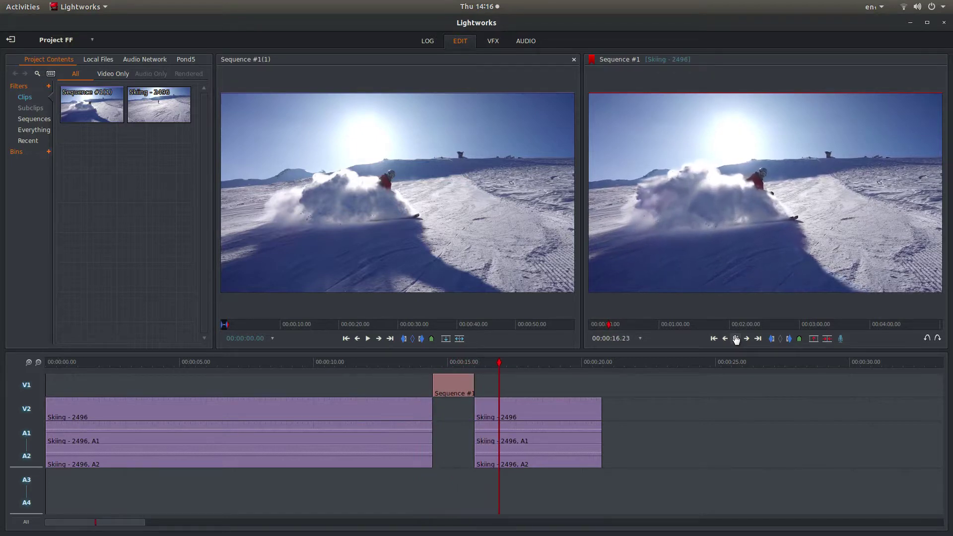
left_click(736, 339)
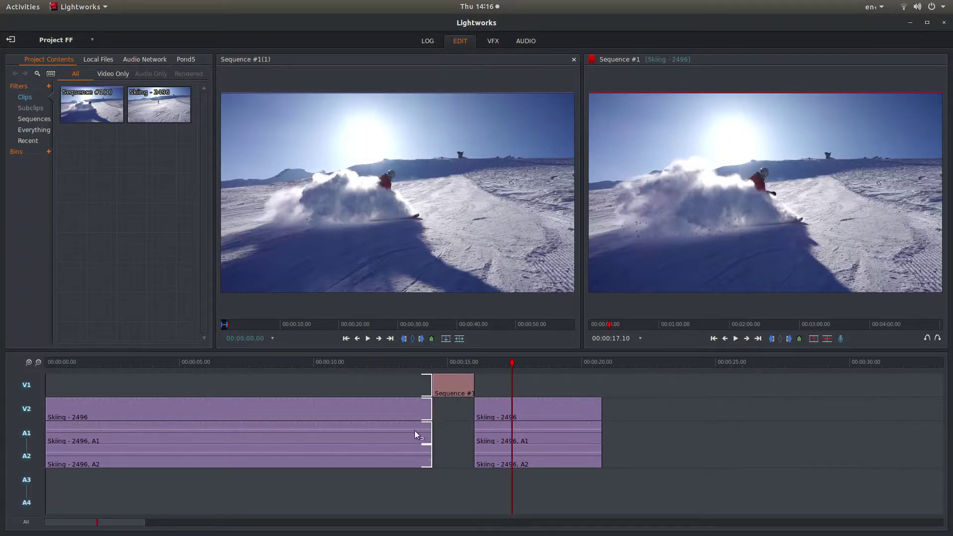
left_click(529, 41)
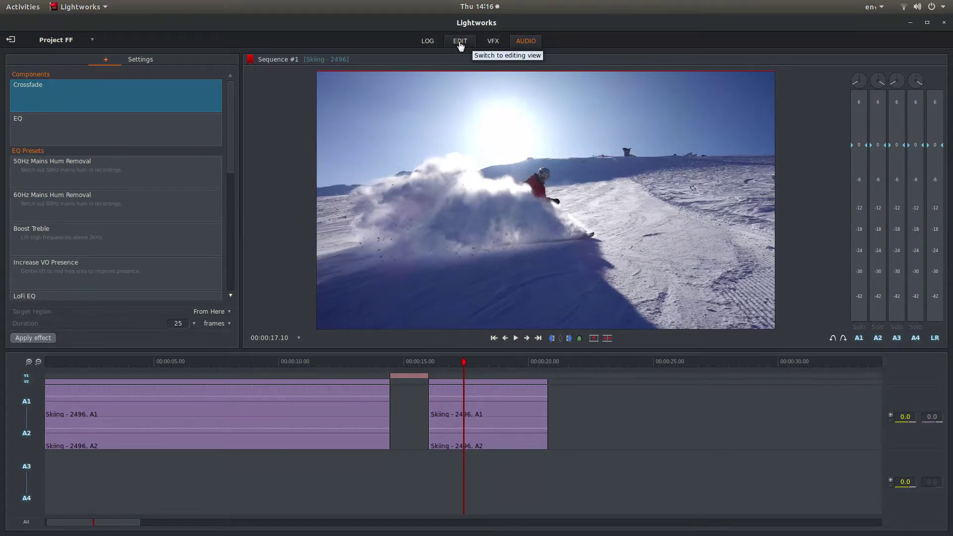
left_click(461, 45)
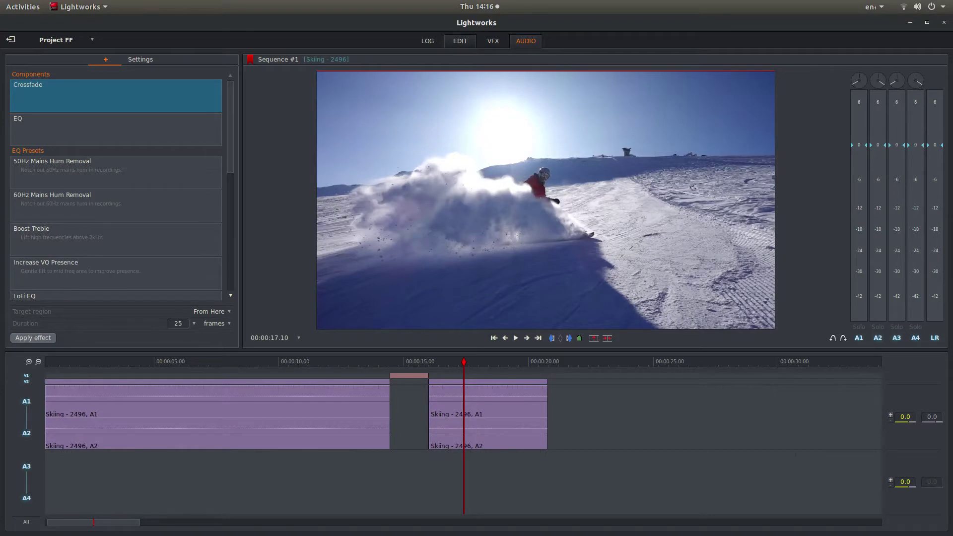